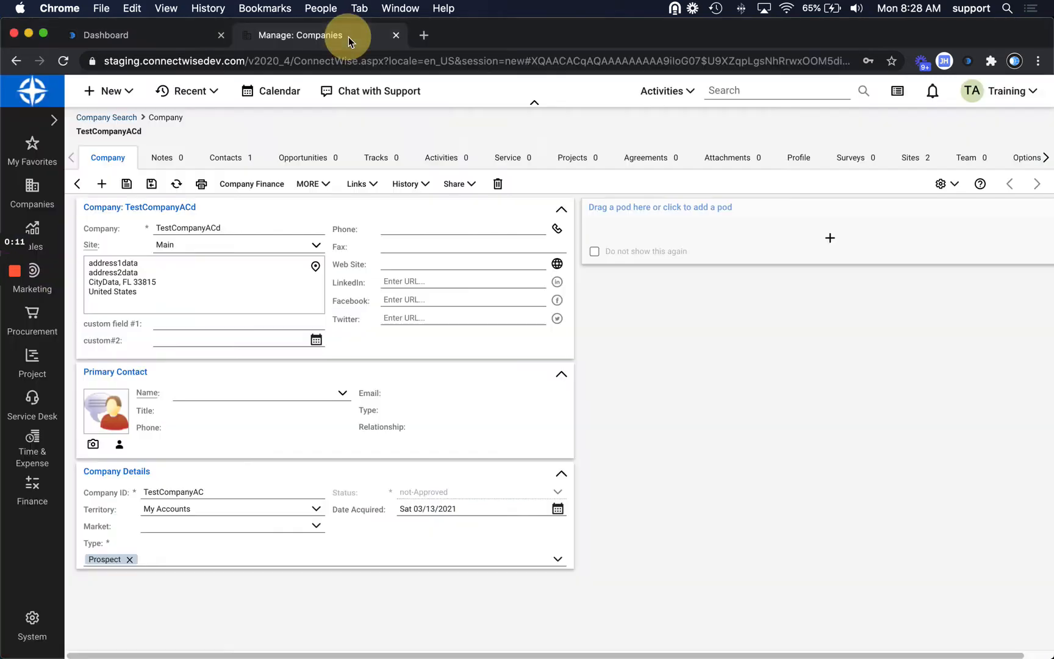
# Step: Open the API keys list of the signed-in member's own account in ConnectWise Manage
pyautogui.click(1004, 93)
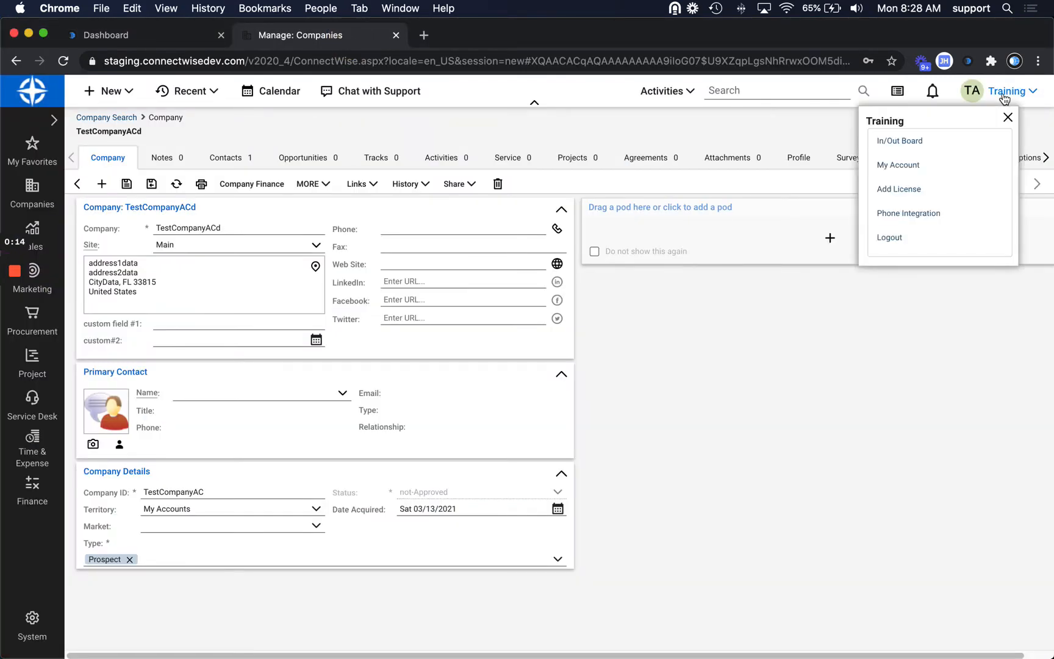
pyautogui.click(903, 170)
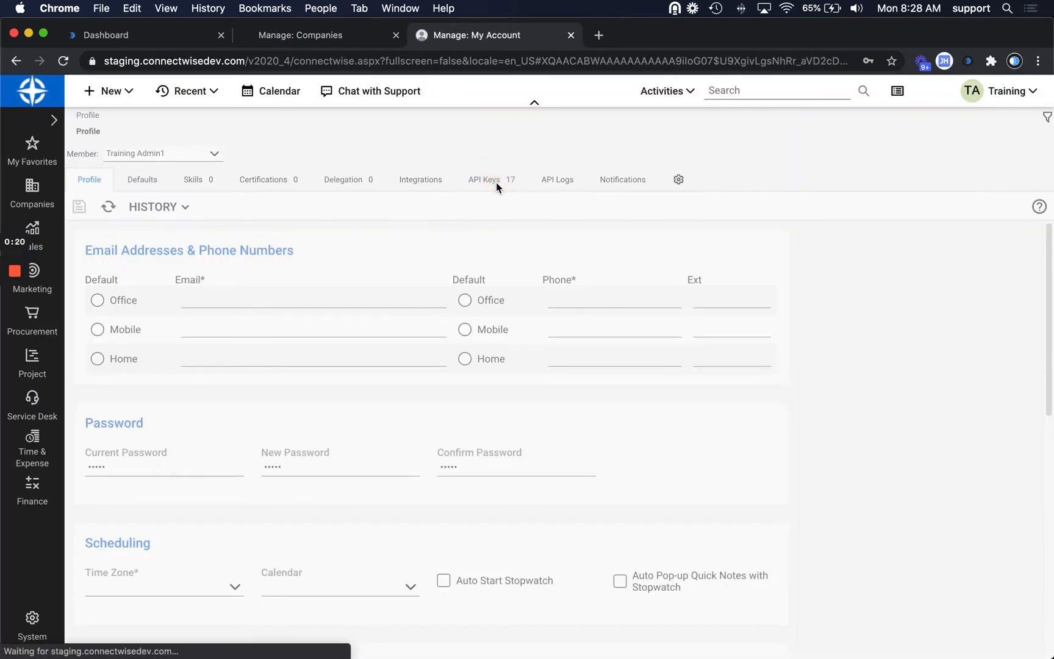
pyautogui.click(485, 183)
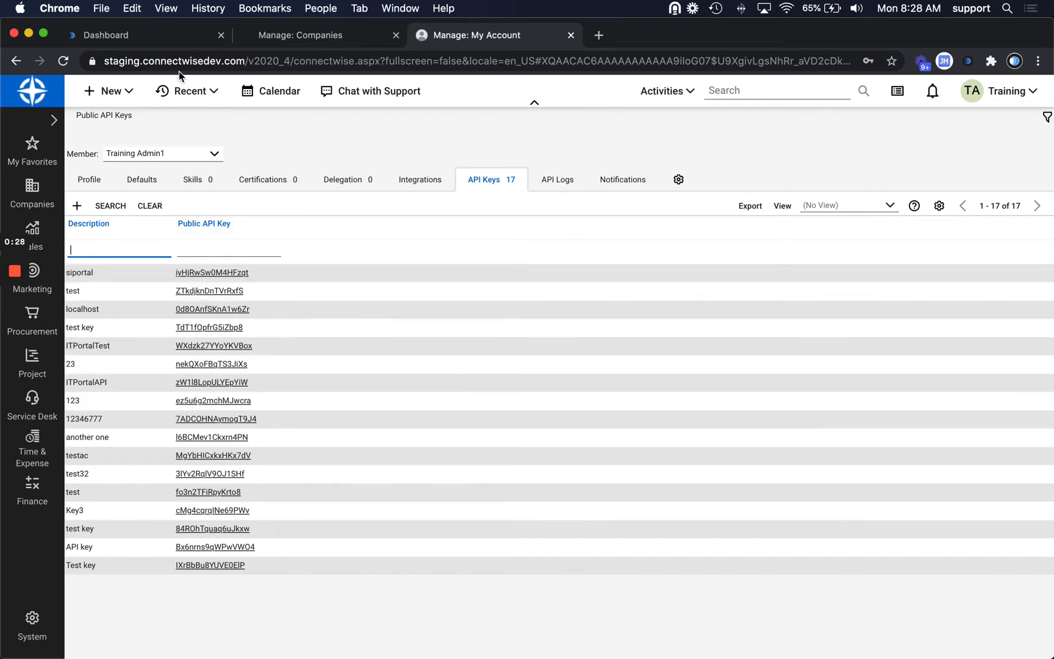
# Step: Switch to IT Portal and look up the External Updating Key setting in the admin Site Options
pyautogui.click(159, 39)
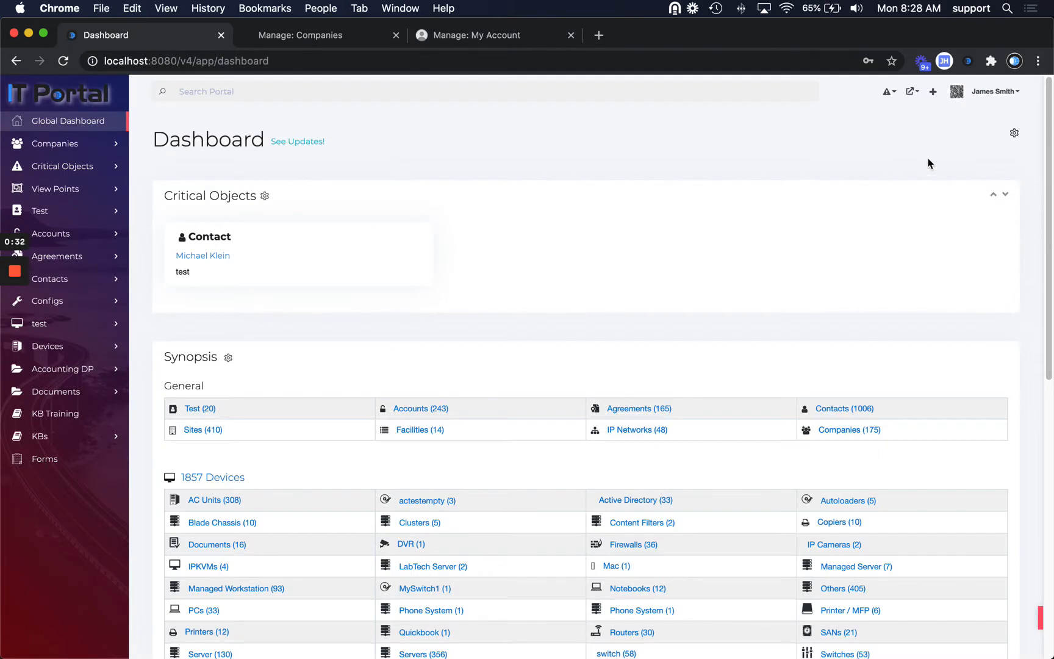
pyautogui.click(988, 92)
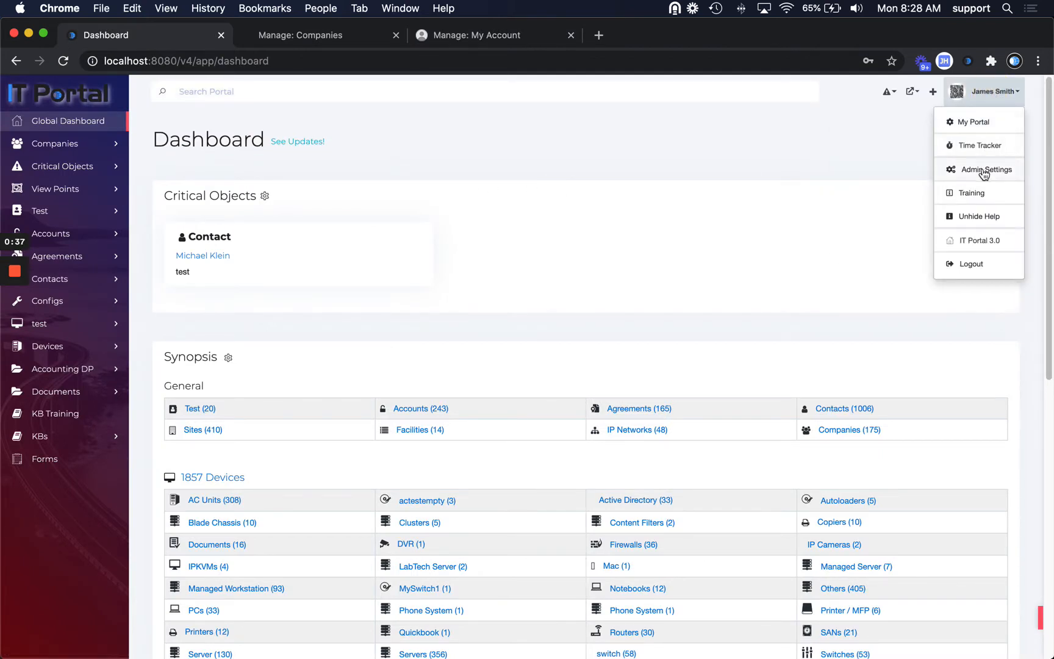
pyautogui.click(984, 173)
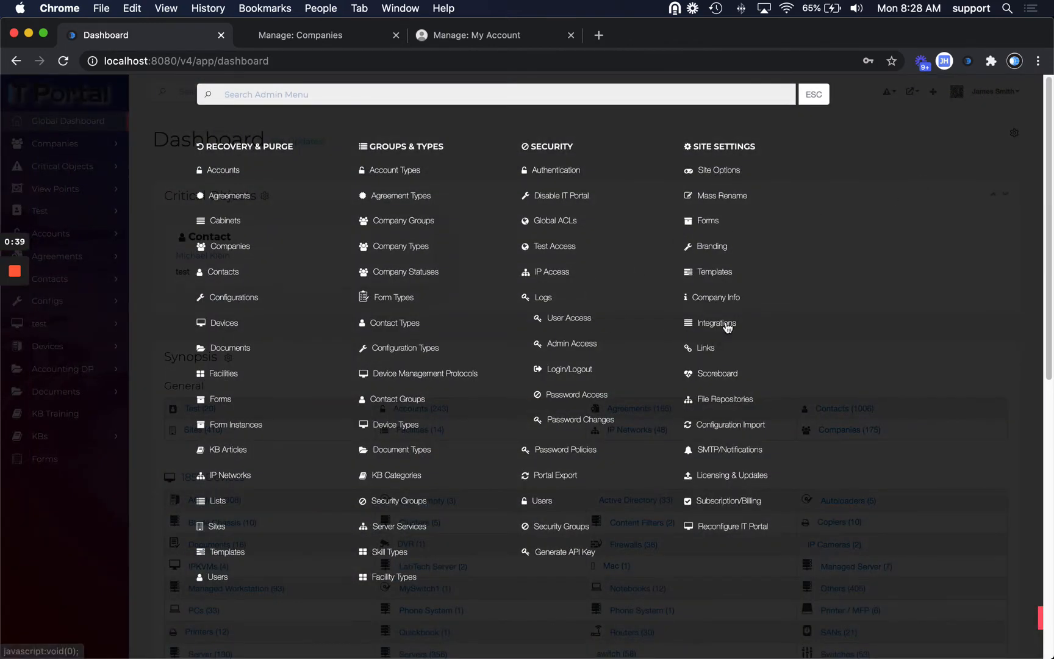
pyautogui.click(717, 171)
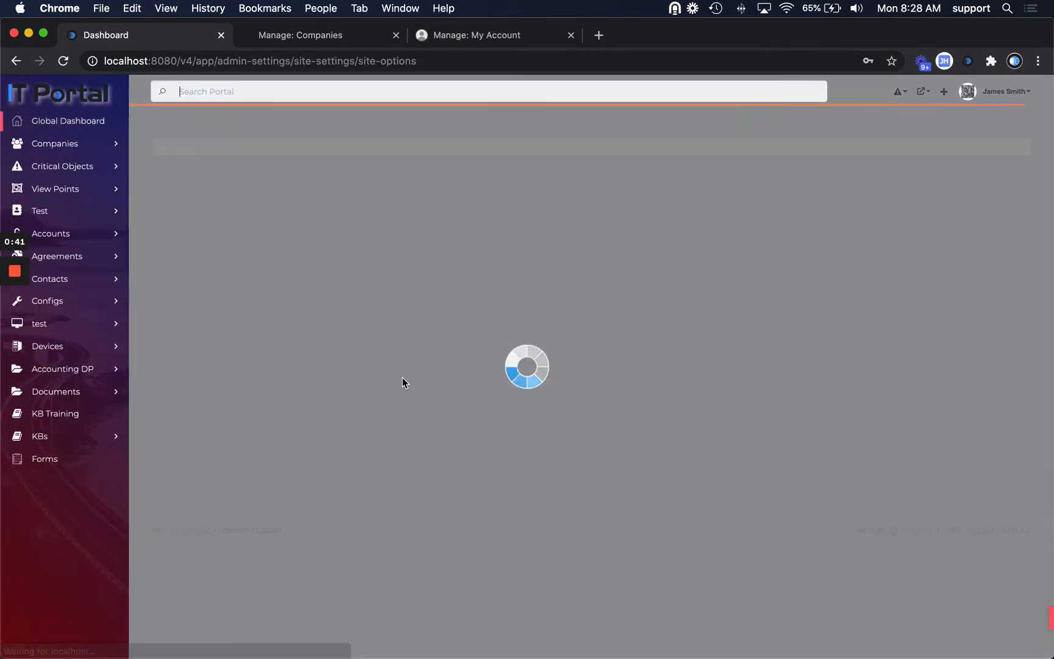
pyautogui.scroll(-10, 466, 388)
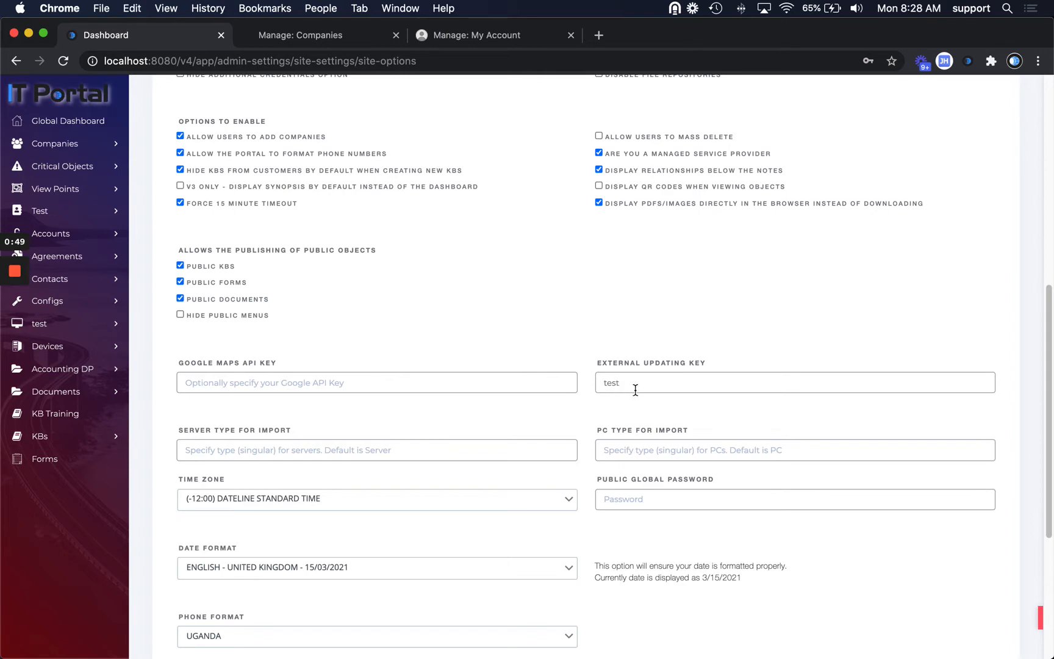
pyautogui.scroll(10, 576, 427)
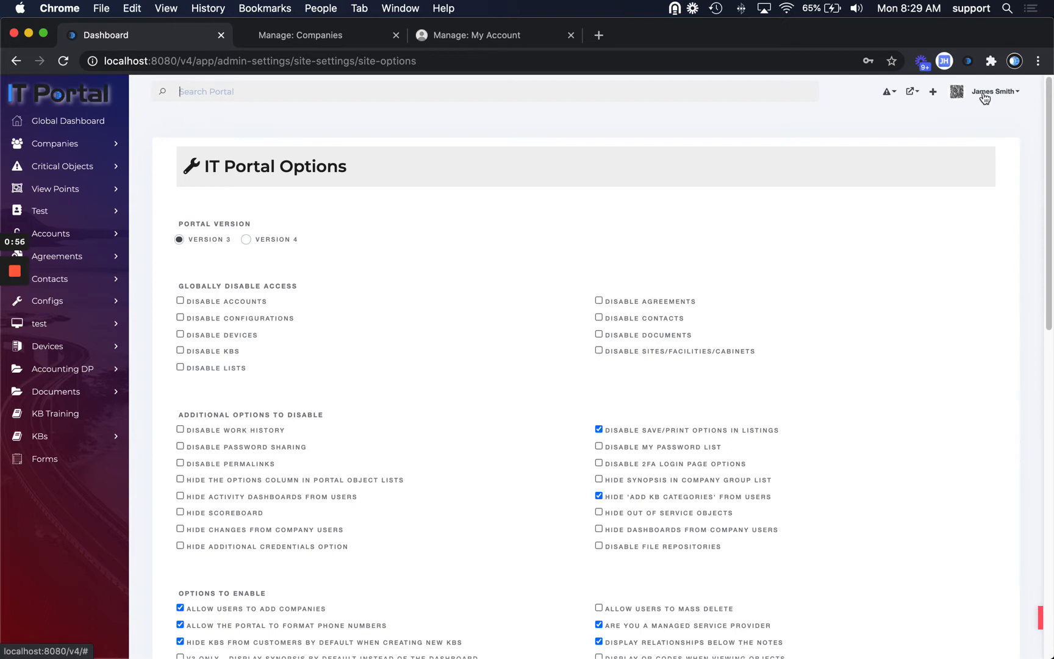
# Step: Open the ConnectWise Manage integration from the admin Integrations settings
pyautogui.click(984, 97)
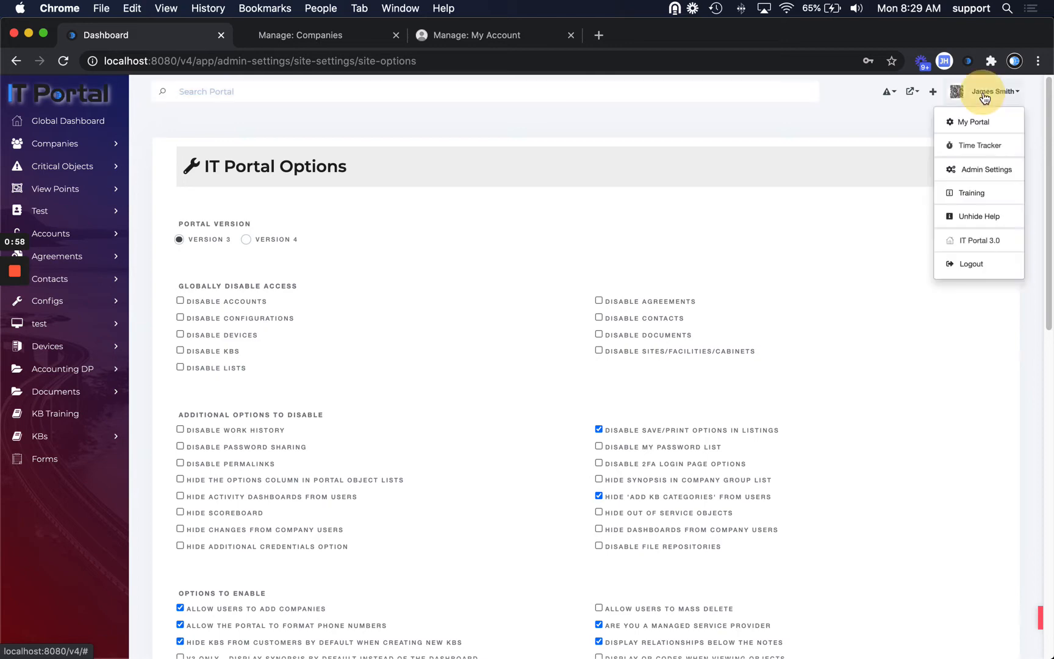
pyautogui.click(982, 172)
pyautogui.click(729, 329)
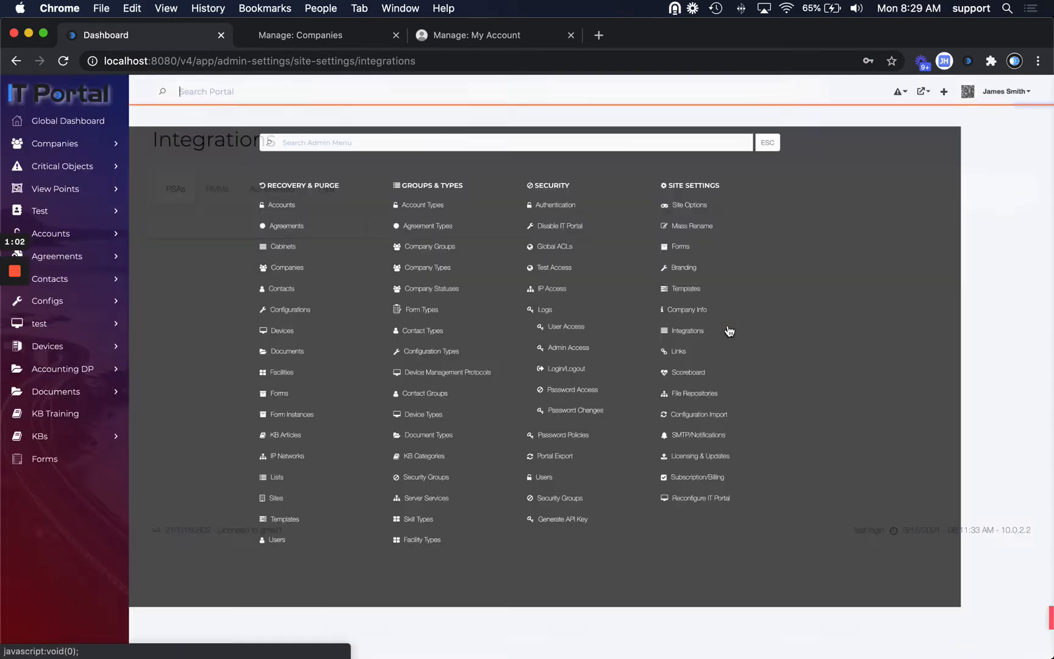
pyautogui.click(271, 345)
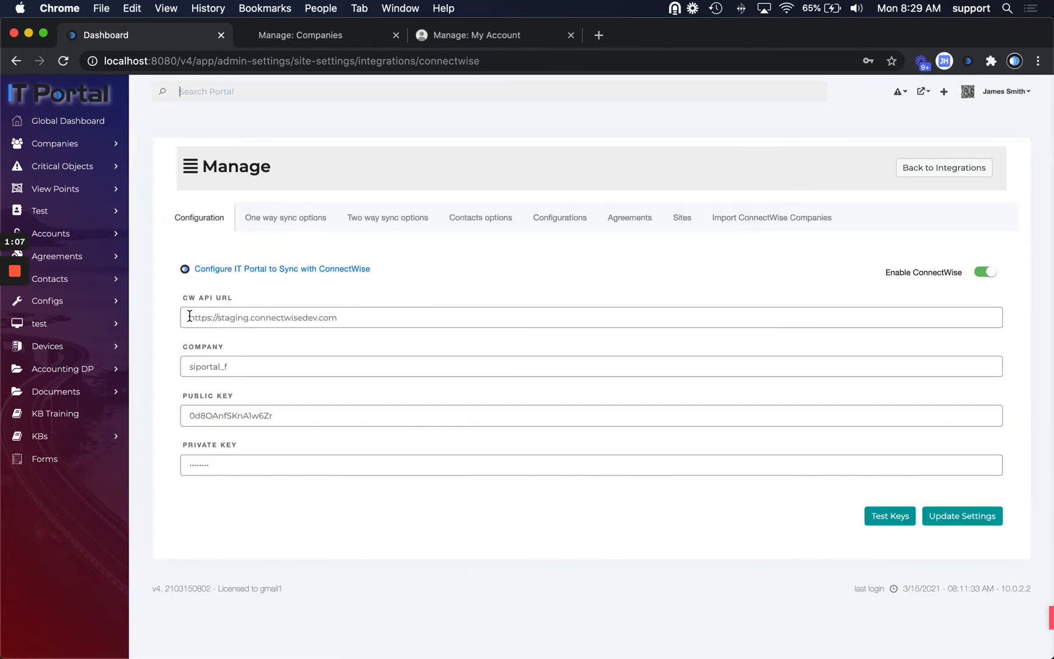
# Step: Check the integration's API URL, company and public key, and test the ConnectWise keys
pyautogui.click(248, 318)
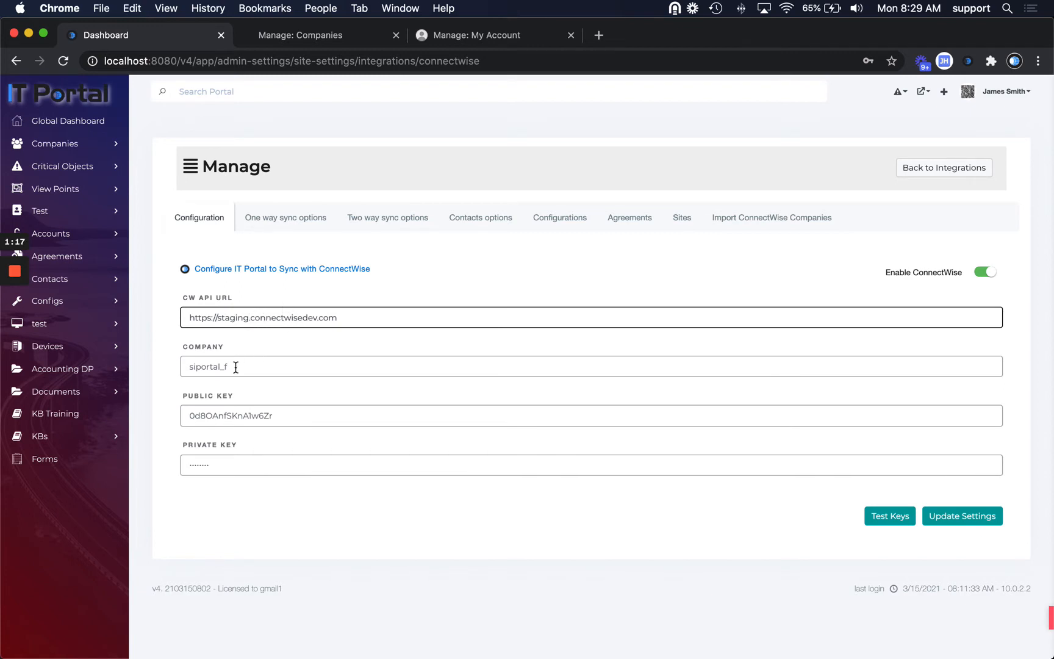
pyautogui.moveTo(234, 365); pyautogui.dragTo(182, 362)
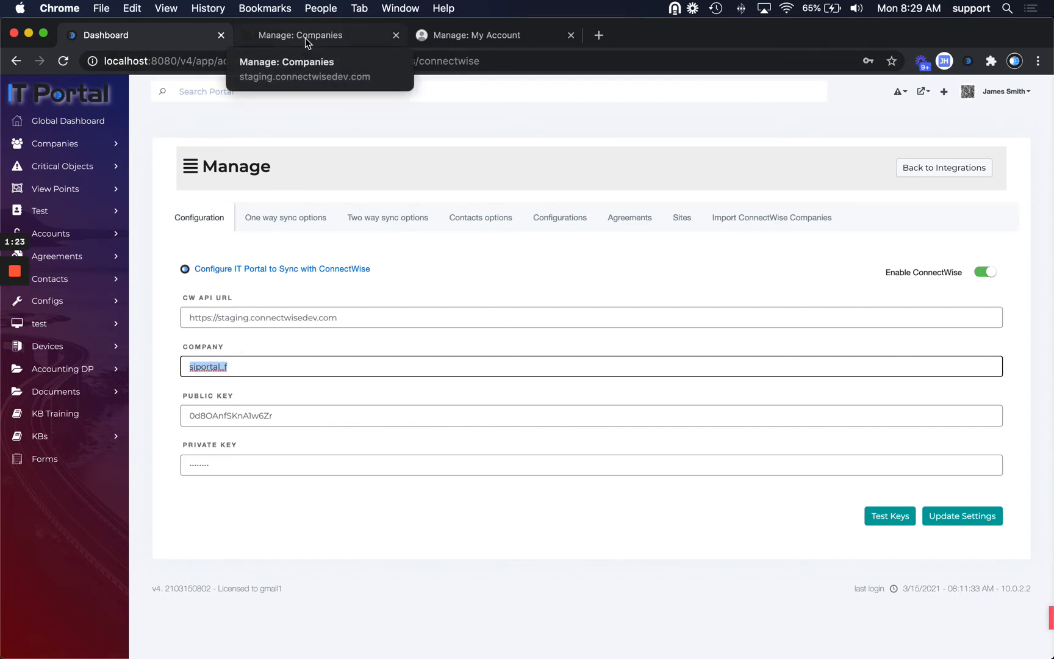
pyautogui.click(226, 414)
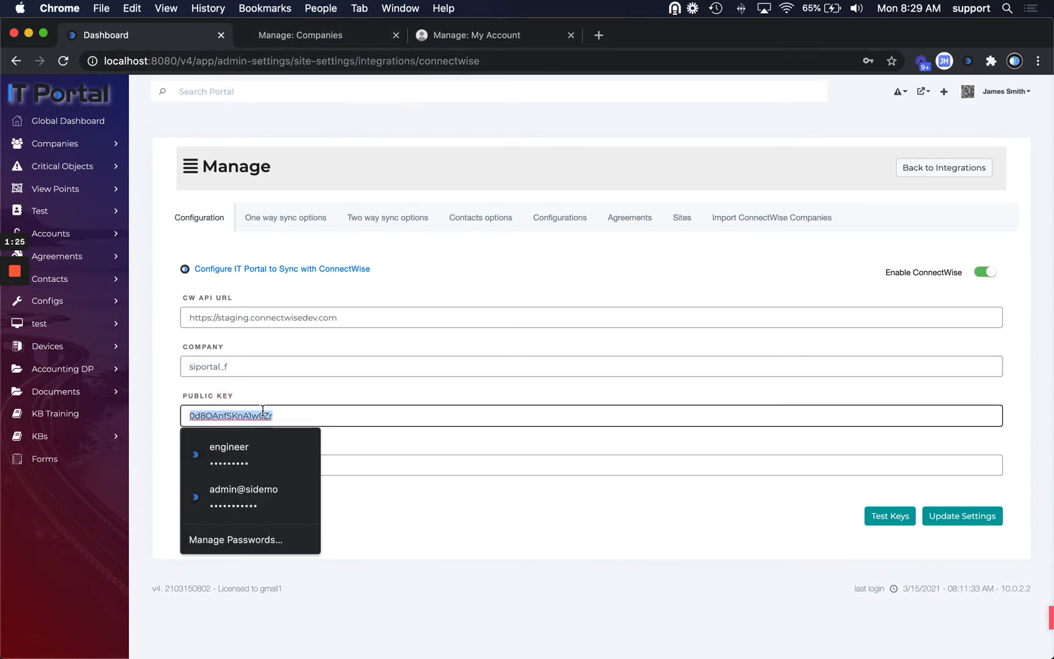
pyautogui.click(350, 401)
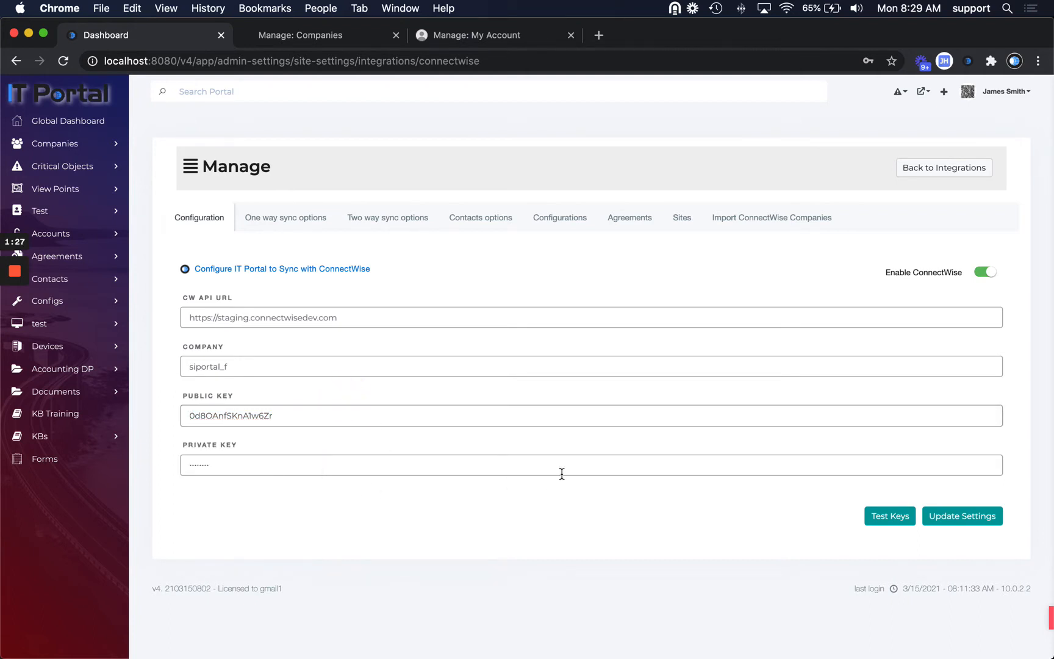
pyautogui.click(882, 524)
pyautogui.click(882, 523)
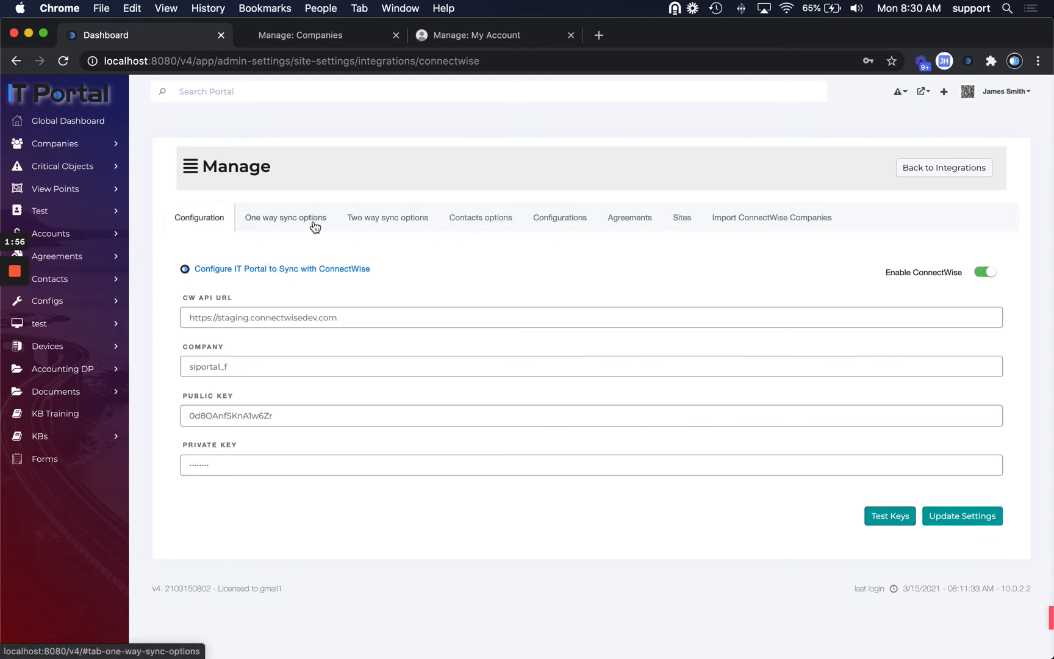
# Step: In the one-way sync options, set Overwrite Existing Portal Information to ON and Empty Values Behavior to Soft
pyautogui.click(279, 221)
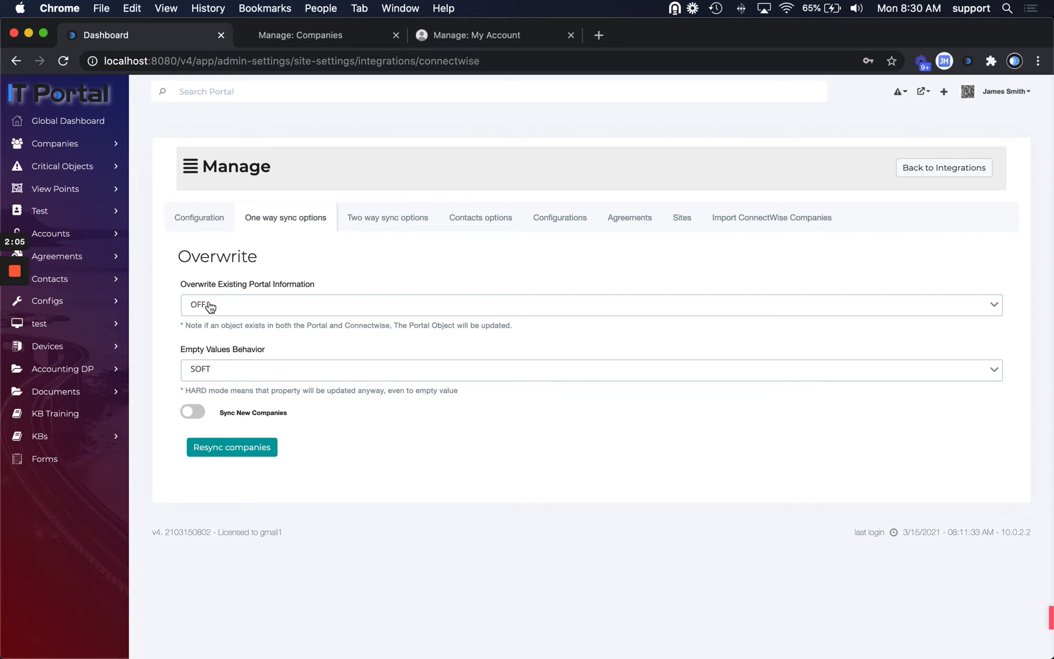
pyautogui.click(244, 308)
pyautogui.click(227, 350)
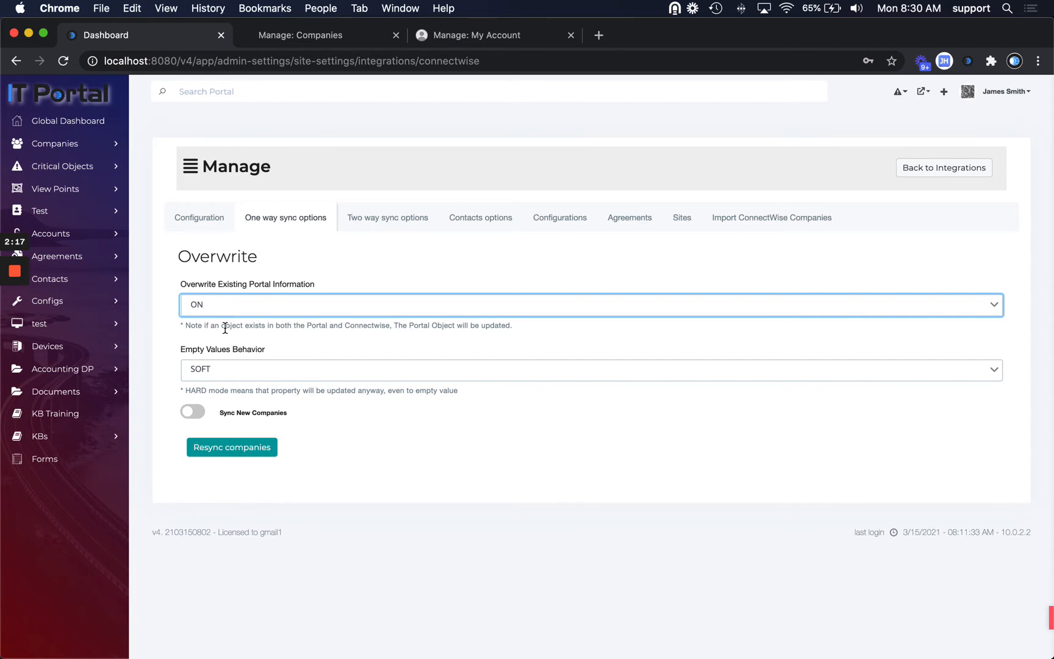
pyautogui.click(240, 371)
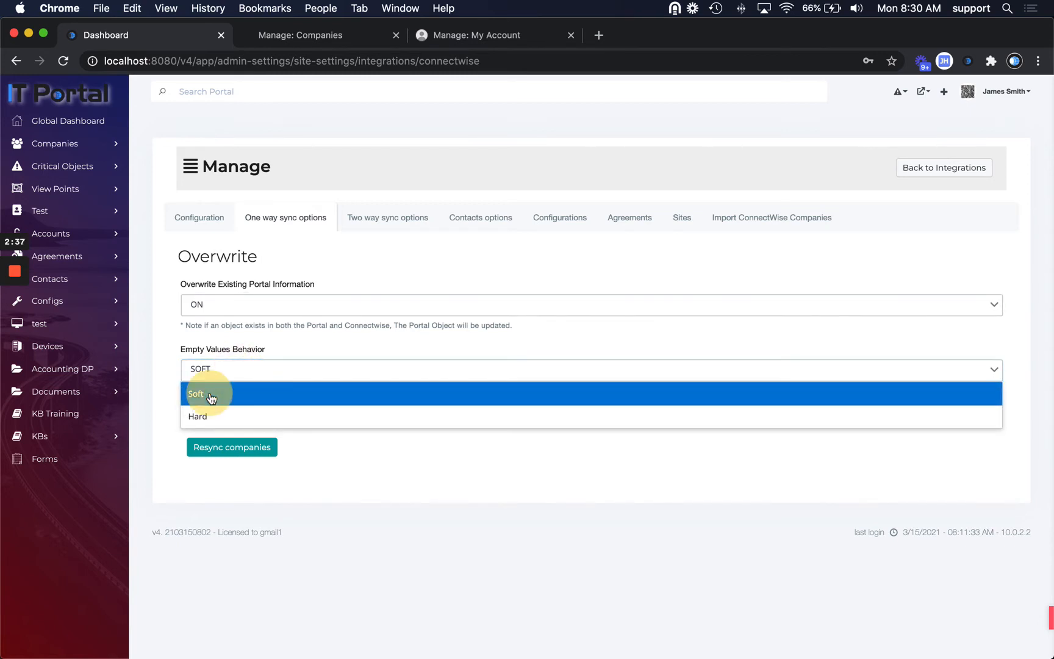
pyautogui.click(211, 398)
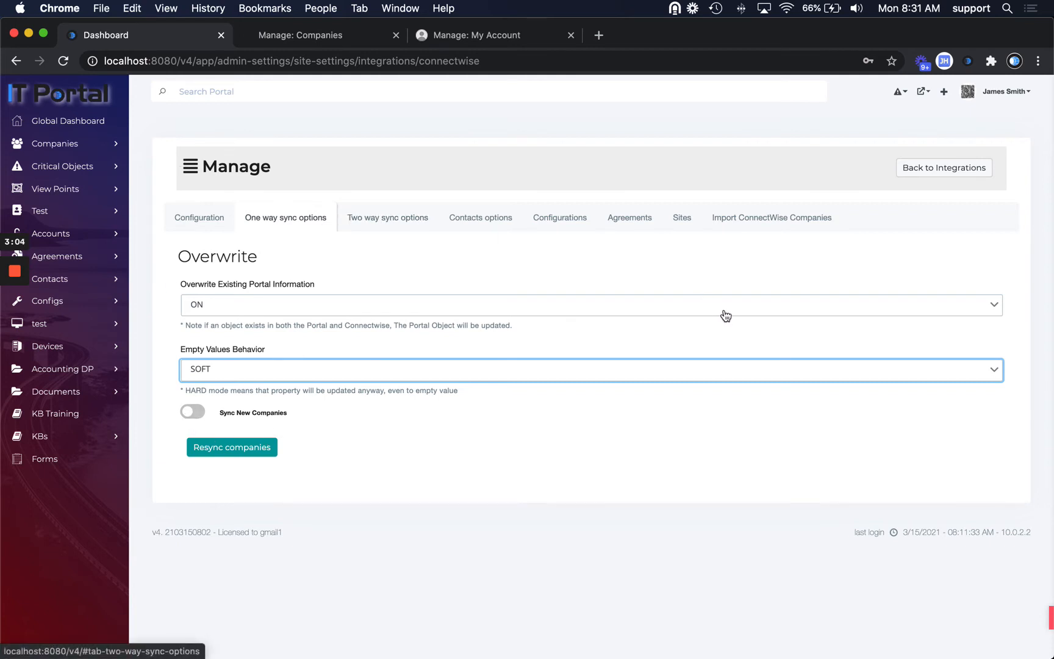
# Step: Review the two-way sync options and the statuses available for portal objects marked 'In' and 'Out'
pyautogui.click(360, 220)
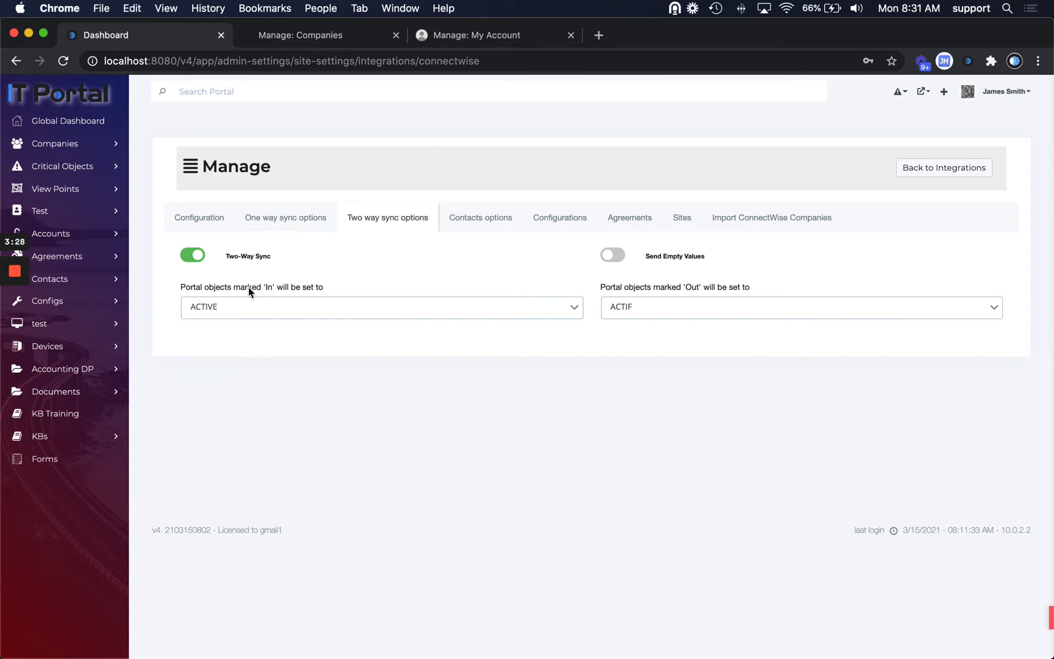
pyautogui.click(274, 312)
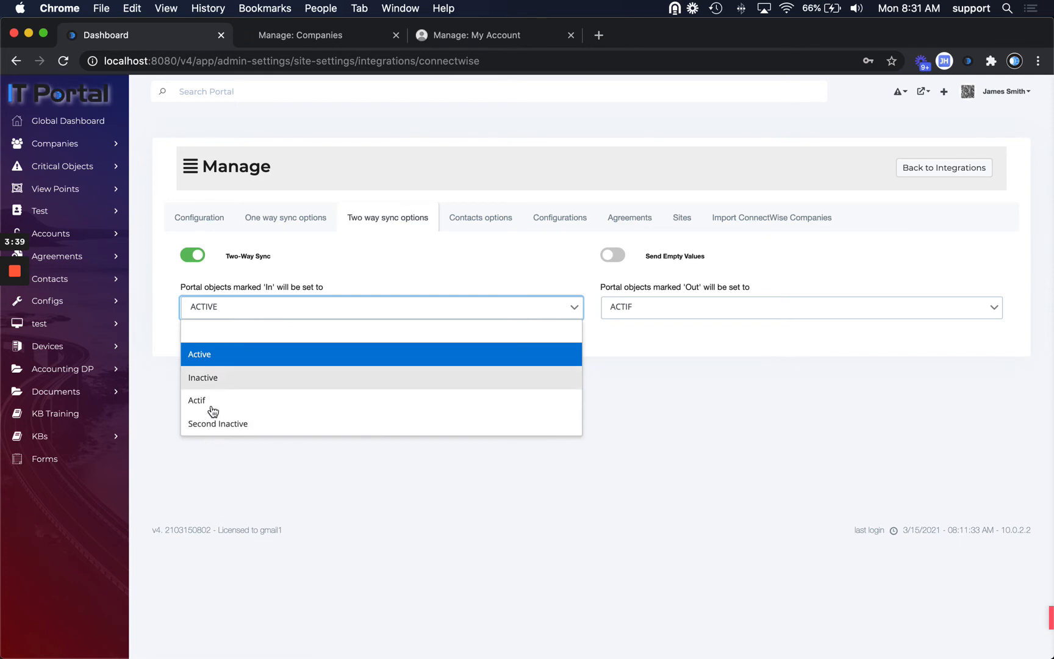
pyautogui.click(654, 426)
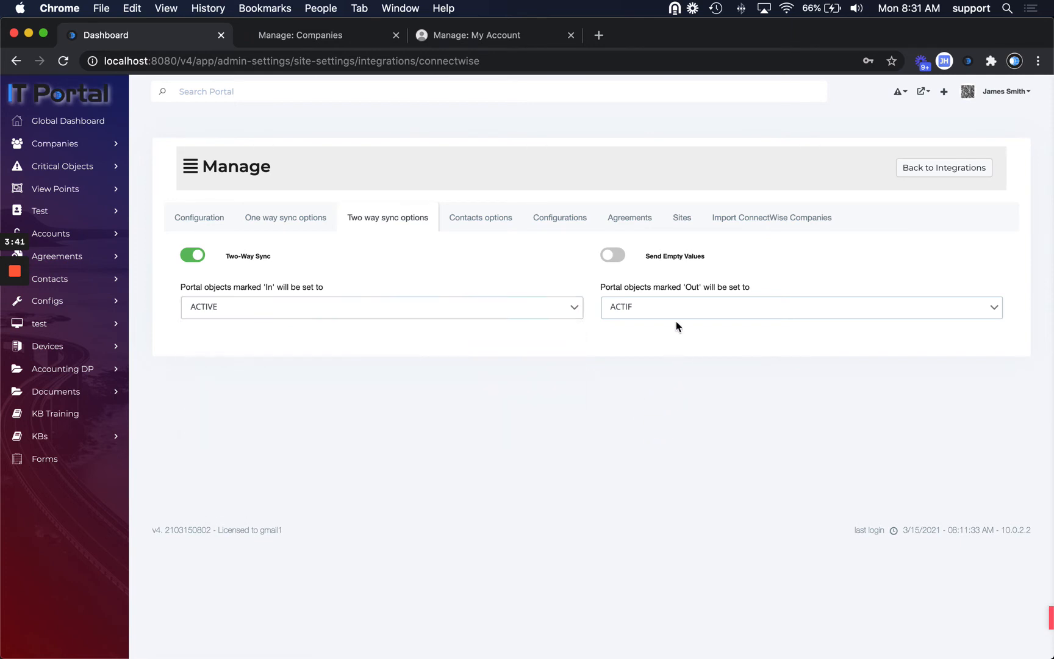
pyautogui.click(655, 311)
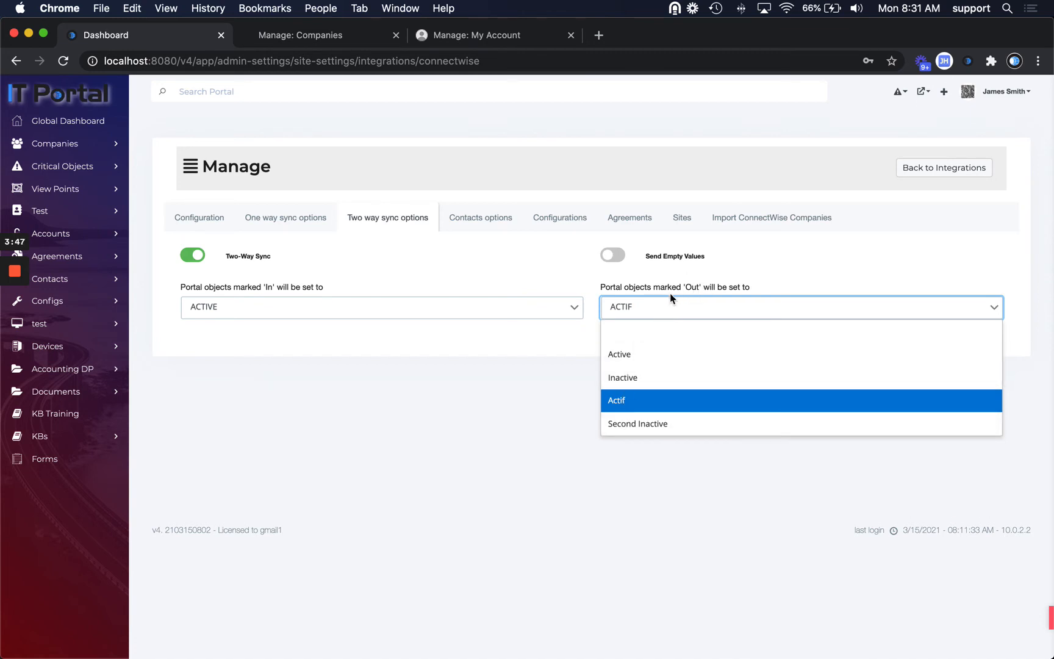
pyautogui.click(607, 491)
pyautogui.click(485, 273)
# Step: Review the contacts sync options, including the choices for handling inactive contacts
pyautogui.click(483, 213)
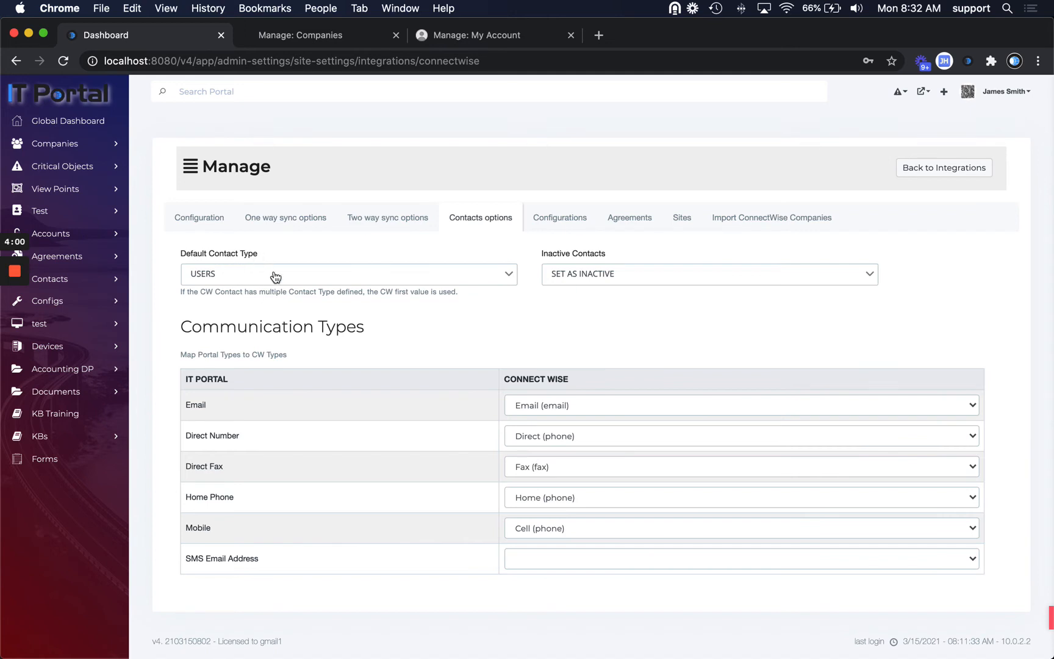
pyautogui.click(606, 280)
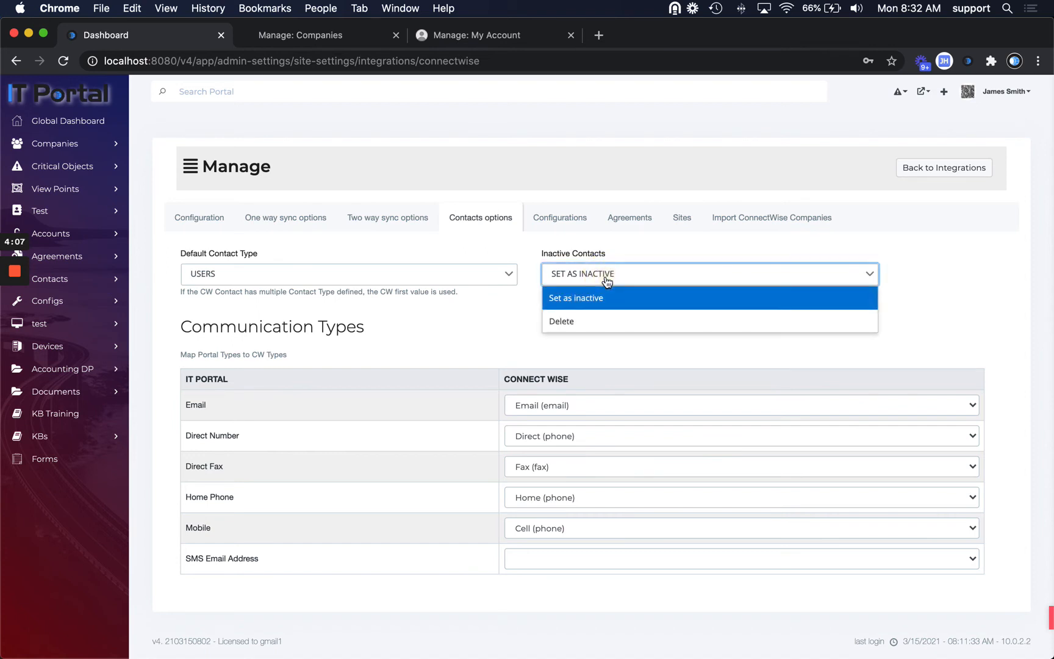
pyautogui.click(469, 340)
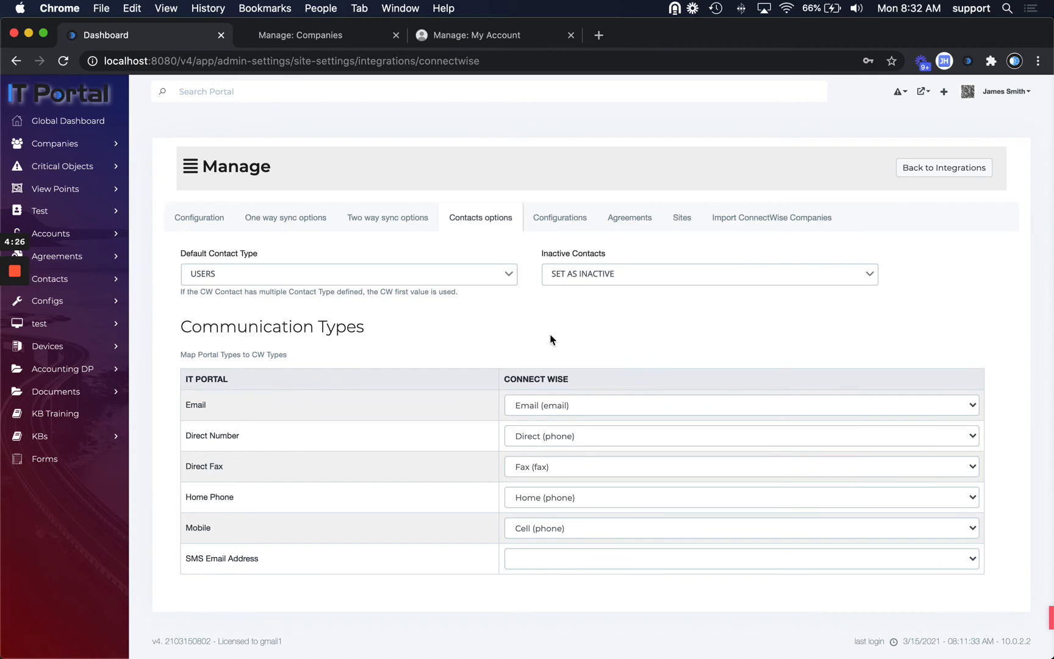
# Step: In the configuration mapping, set the Managed Server type to Server - AutoSync On
pyautogui.click(551, 225)
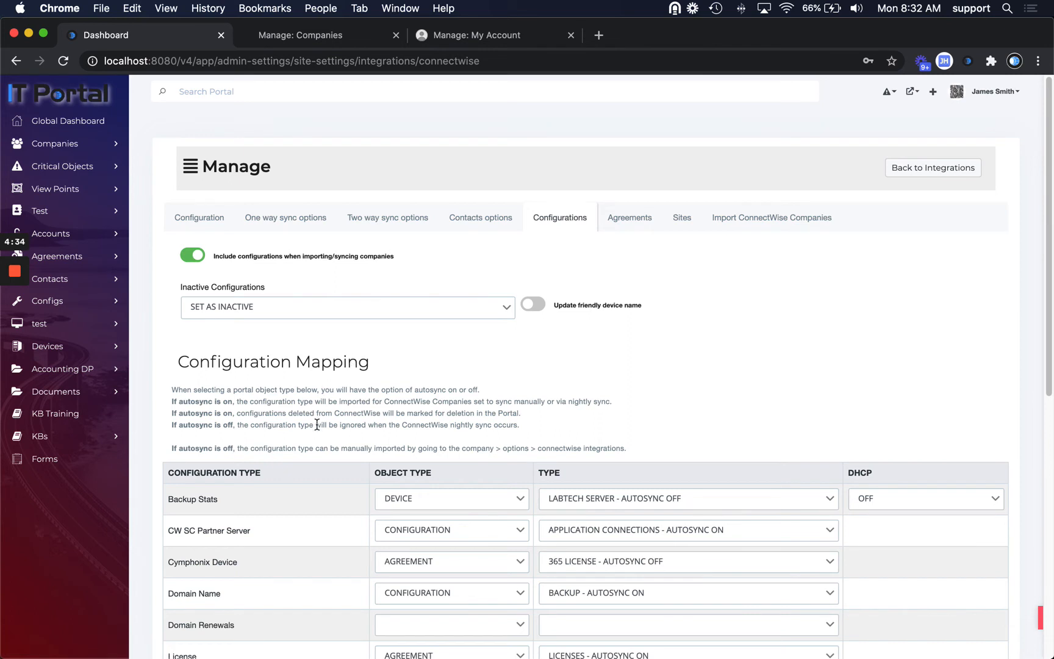
pyautogui.scroll(-3, 385, 409)
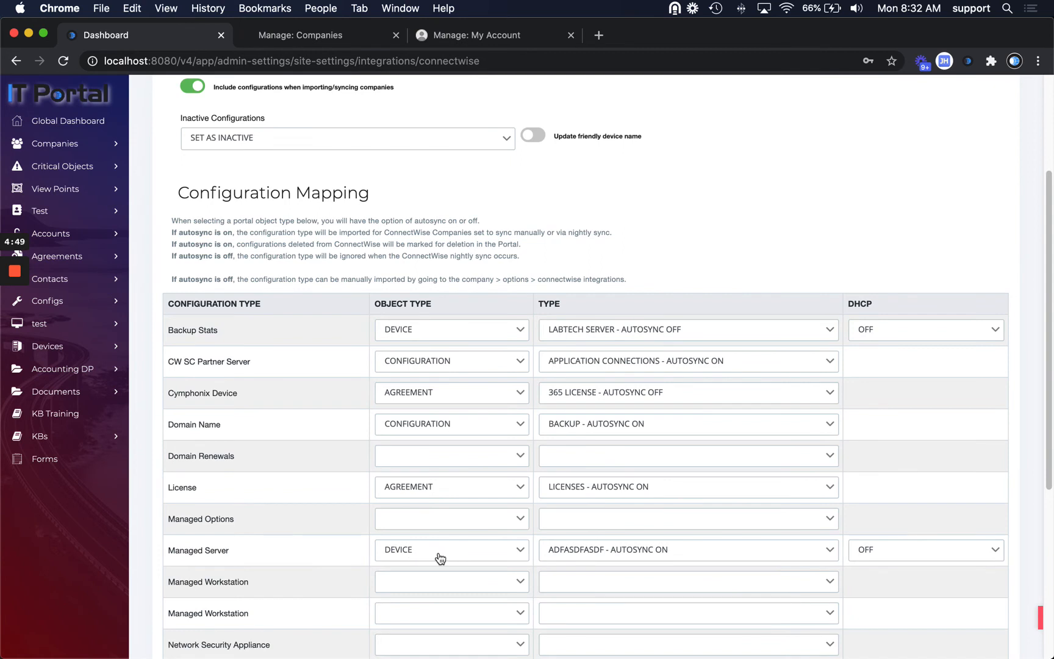
pyautogui.click(603, 550)
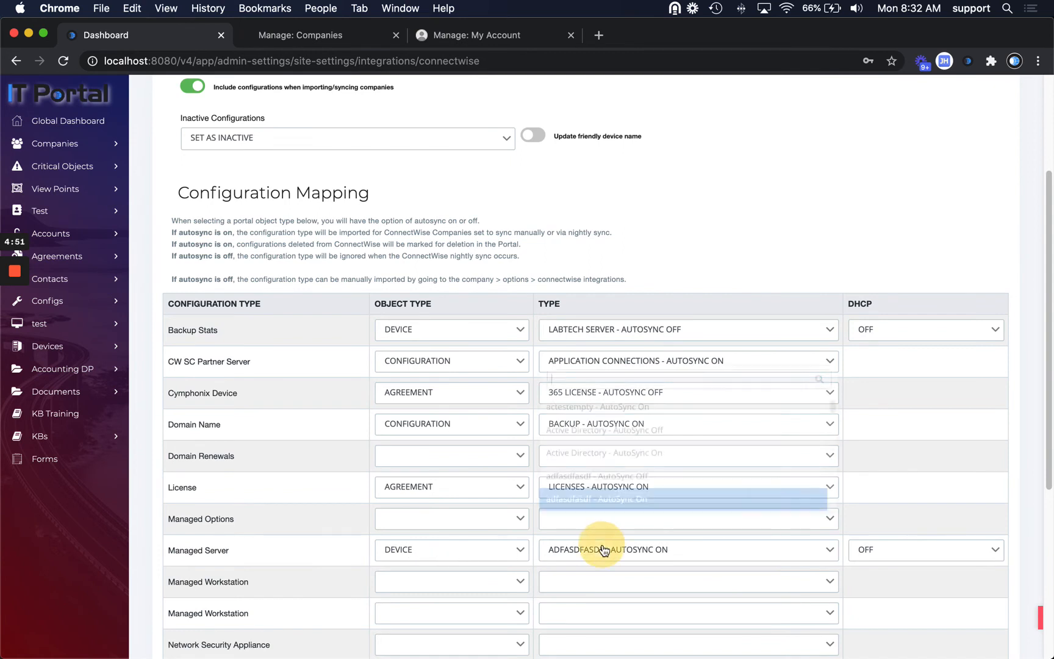
pyautogui.write('server')
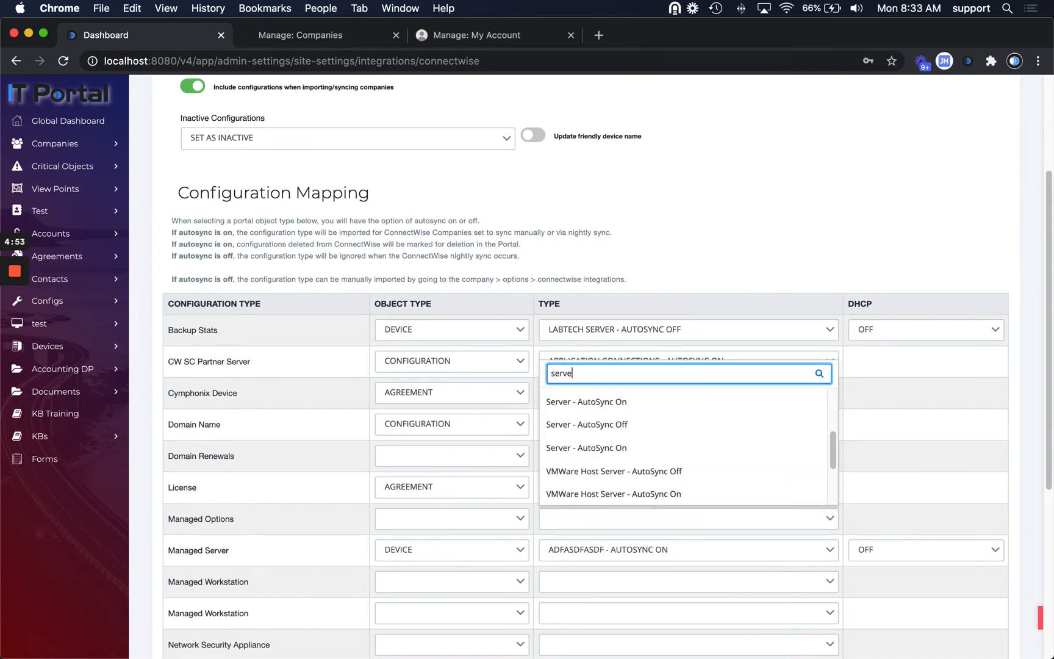
pyautogui.click(616, 402)
pyautogui.click(638, 549)
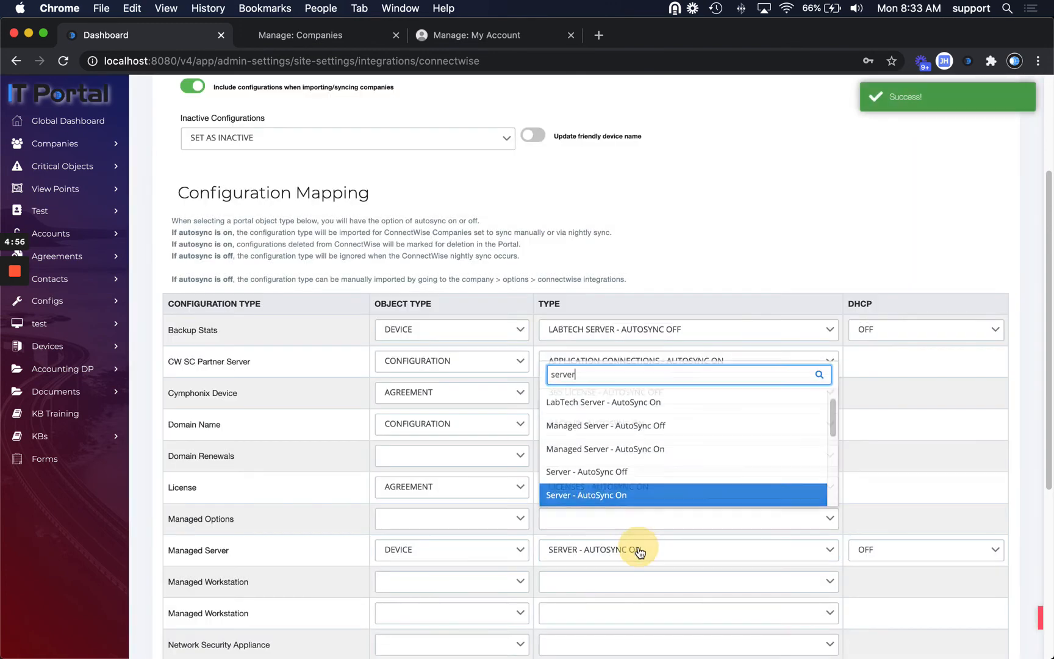
pyautogui.click(698, 265)
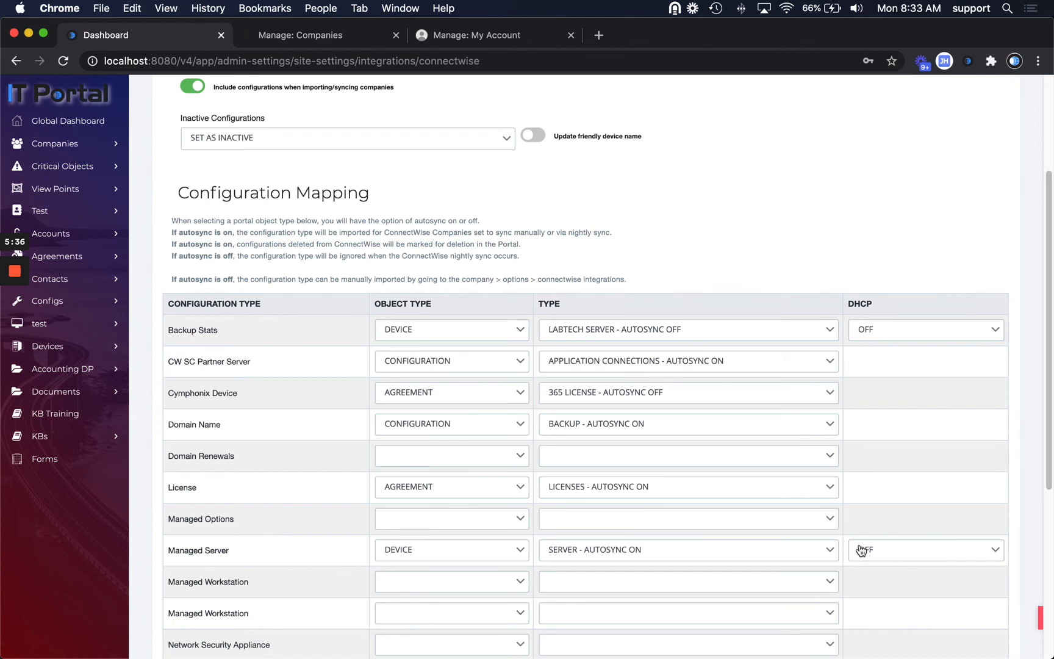
pyautogui.scroll(5, 565, 358)
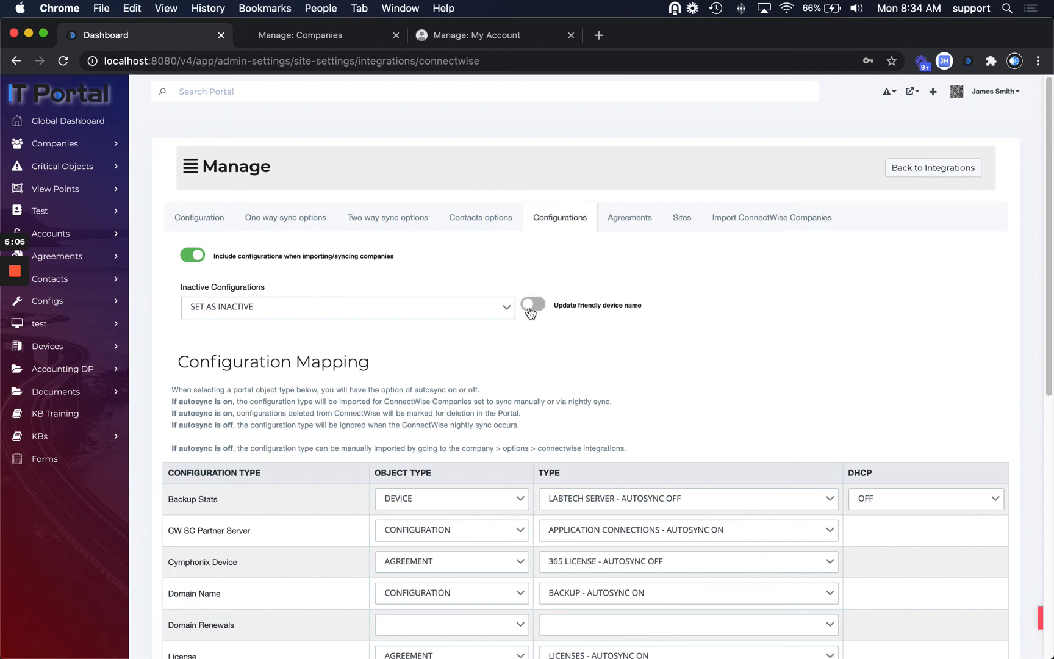
# Step: Review the choices for handling inactive configurations and the agreements sync and import options
pyautogui.click(383, 311)
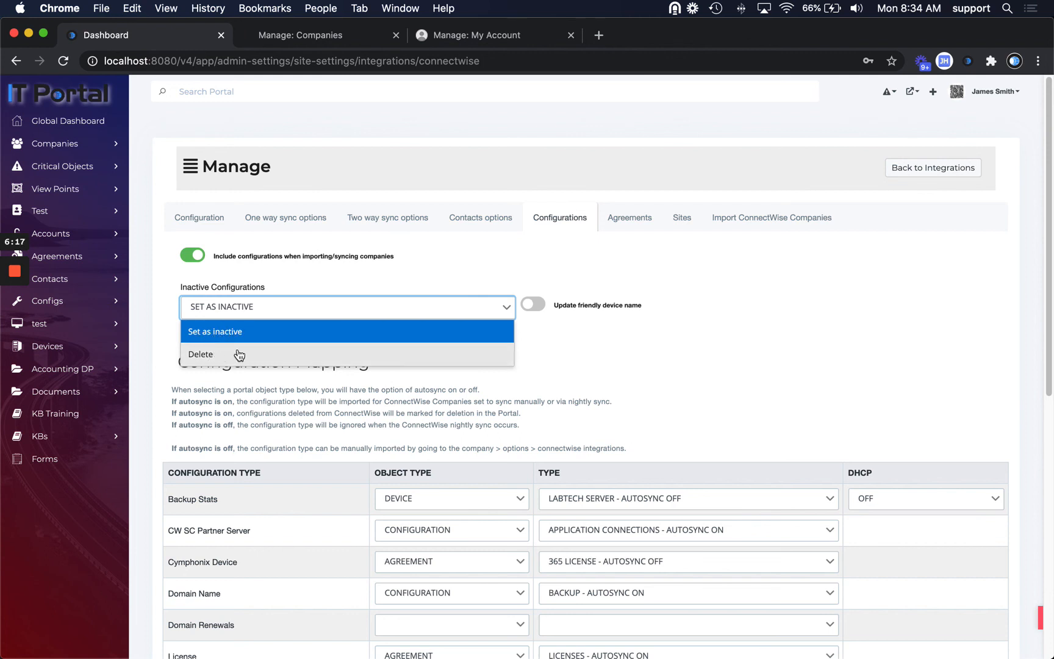
pyautogui.click(705, 356)
pyautogui.click(629, 218)
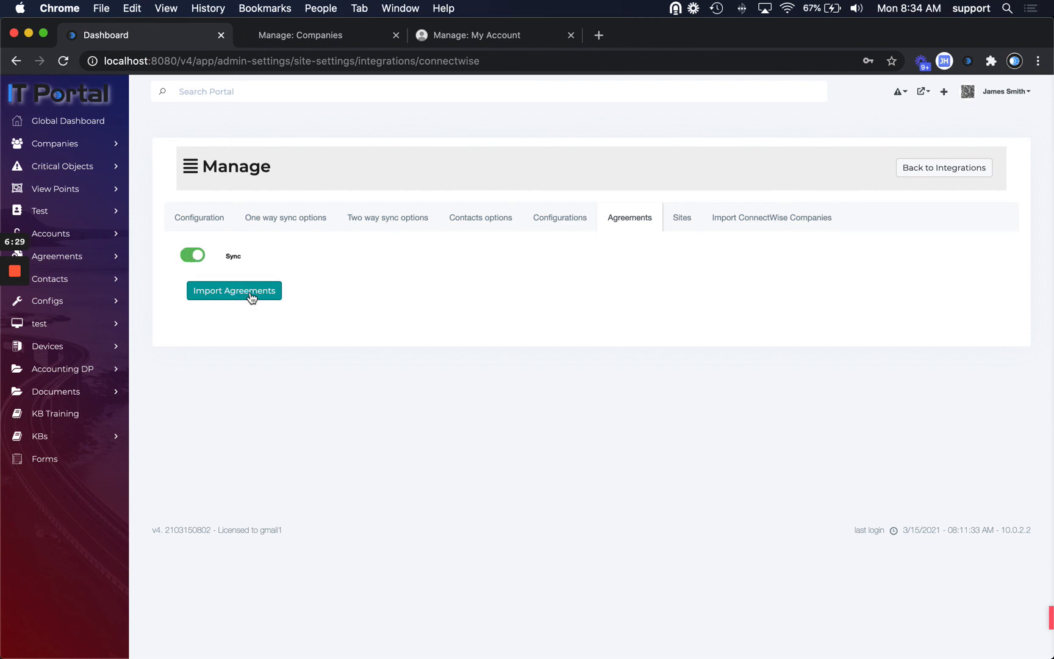
# Step: Review the sites options for syncing inactive sites and deleted sites
pyautogui.click(680, 218)
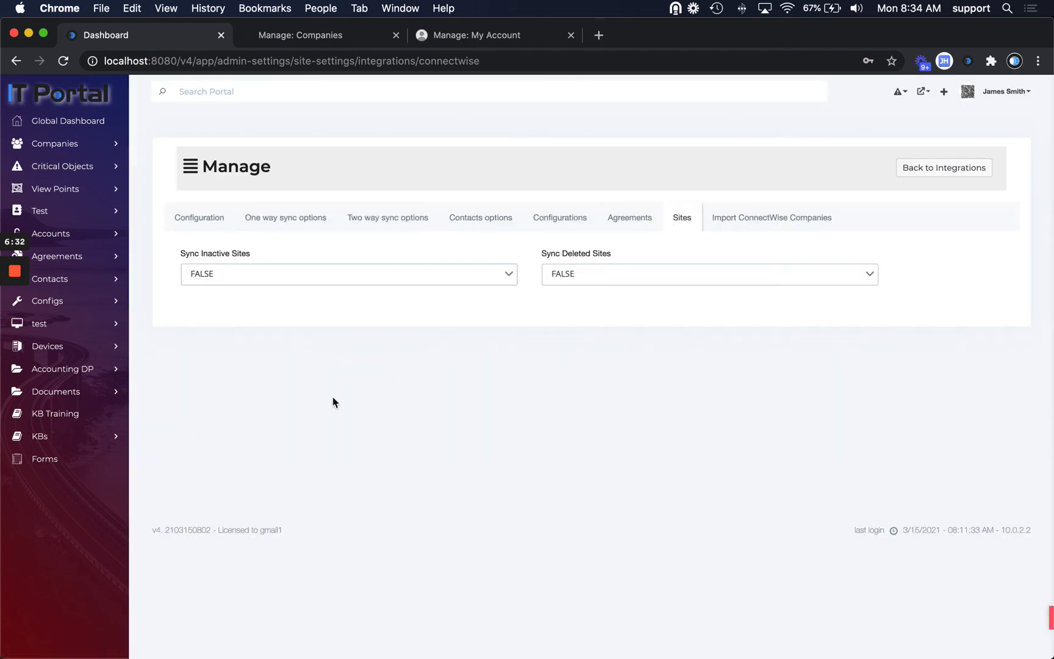
pyautogui.click(246, 274)
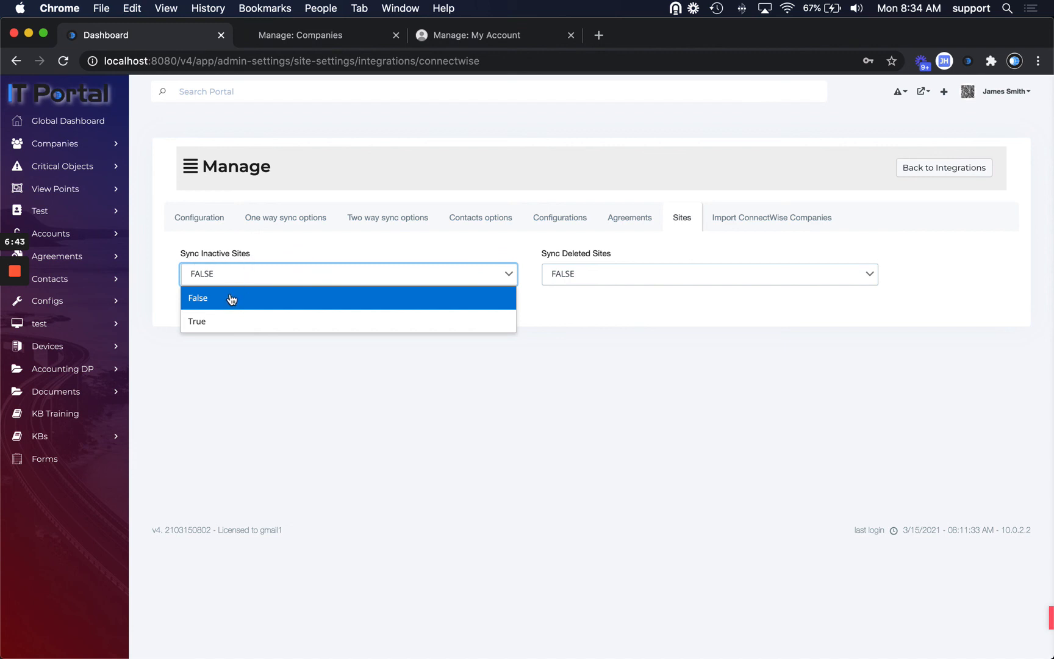
pyautogui.click(426, 376)
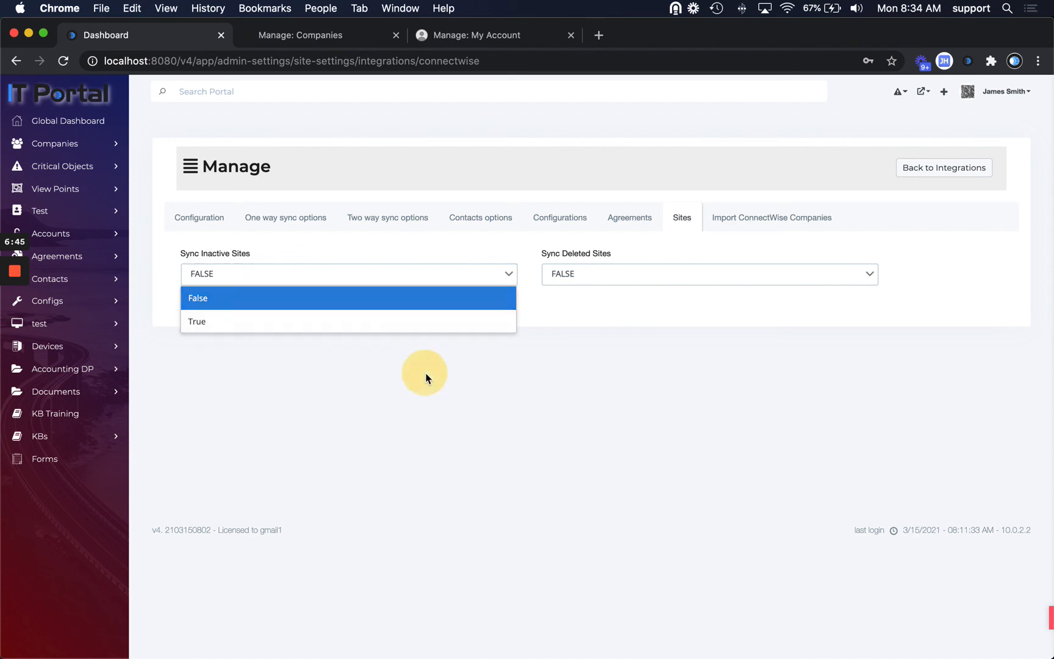
pyautogui.click(550, 258)
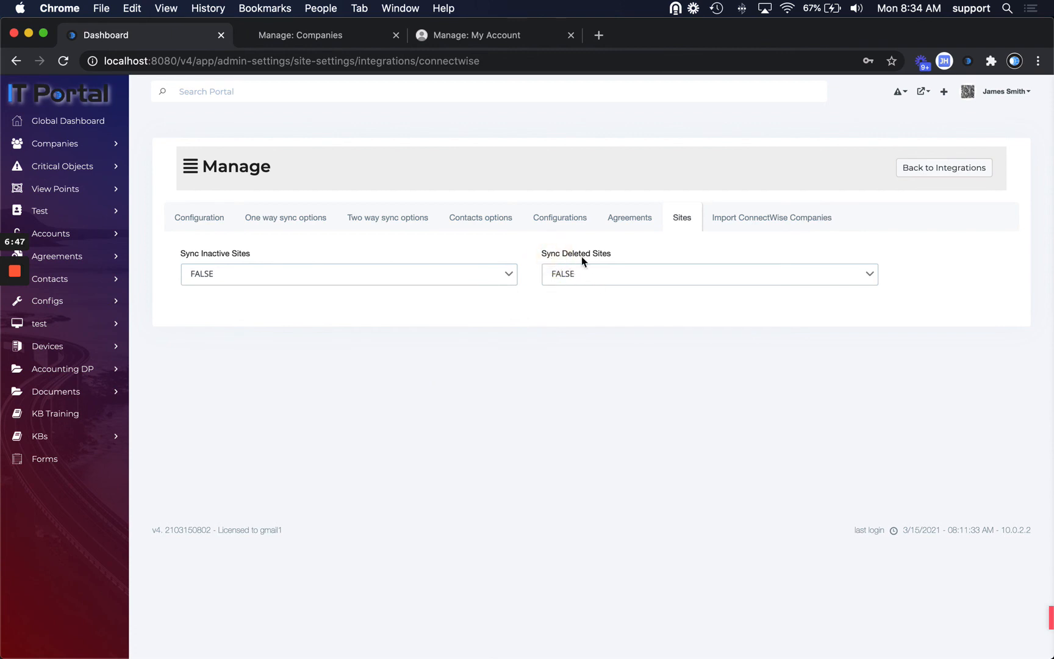
pyautogui.click(594, 272)
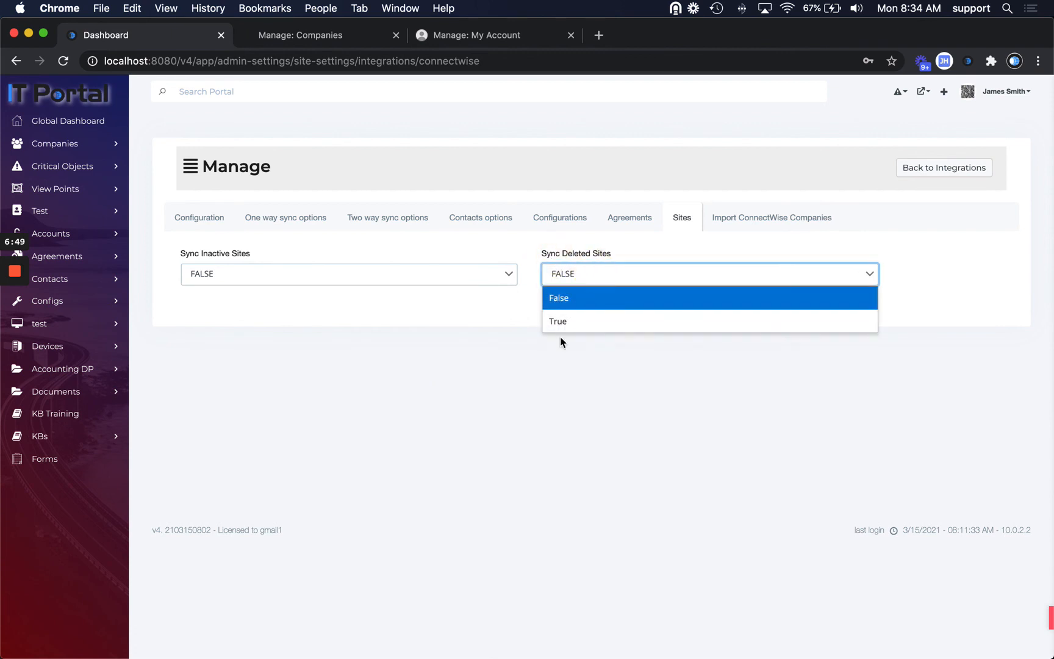
pyautogui.click(577, 374)
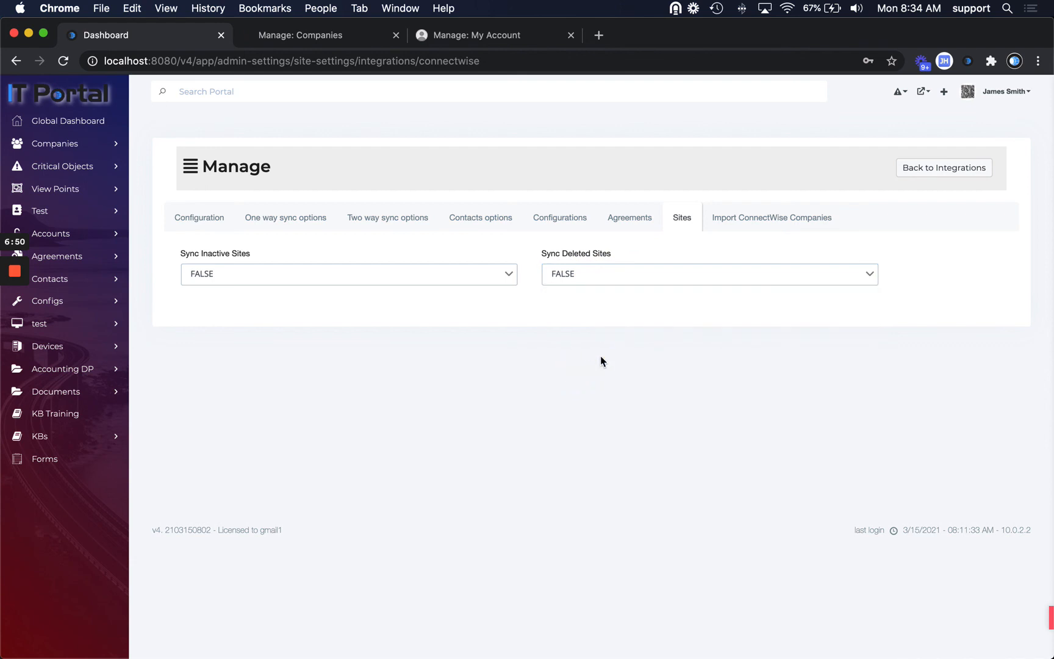
# Step: In the ConnectWise companies import filters, set the Company Status comparison to Equals
pyautogui.click(748, 217)
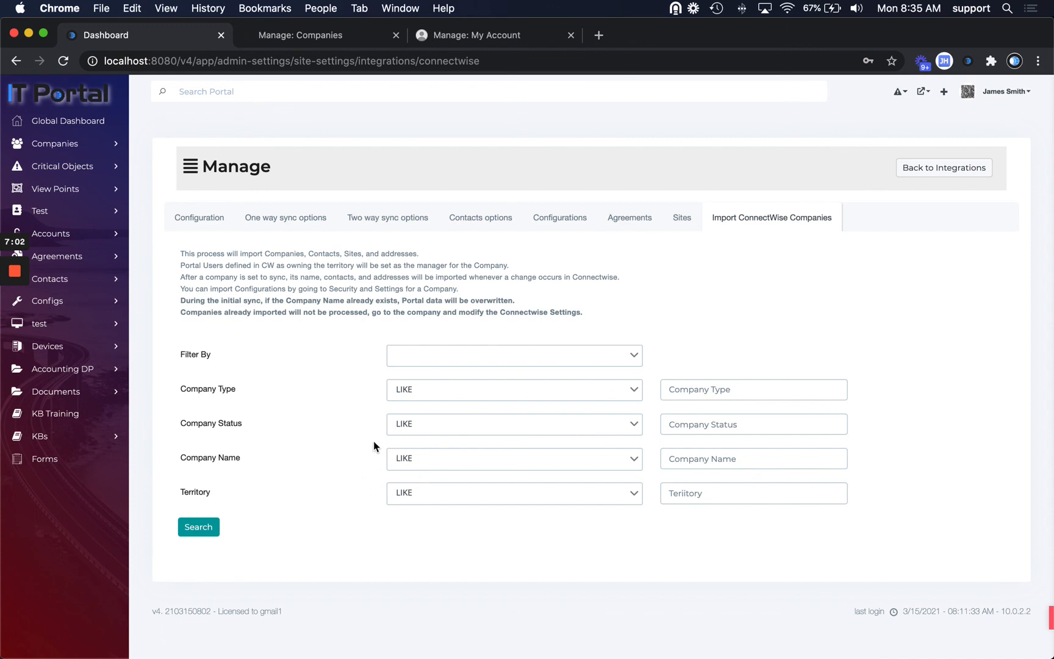
pyautogui.click(472, 432)
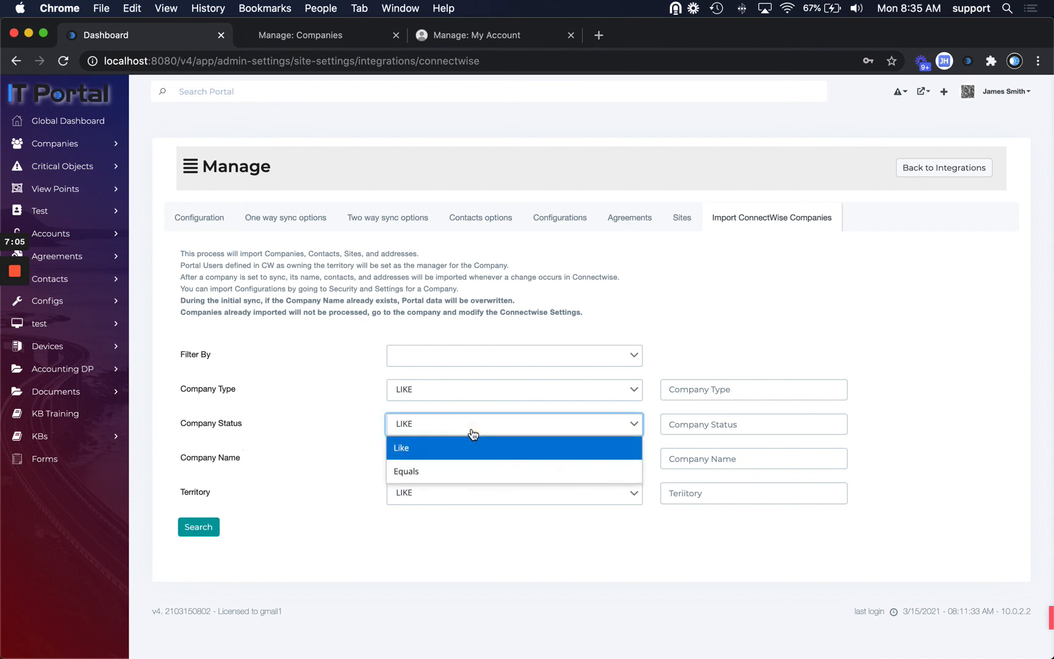
pyautogui.click(448, 478)
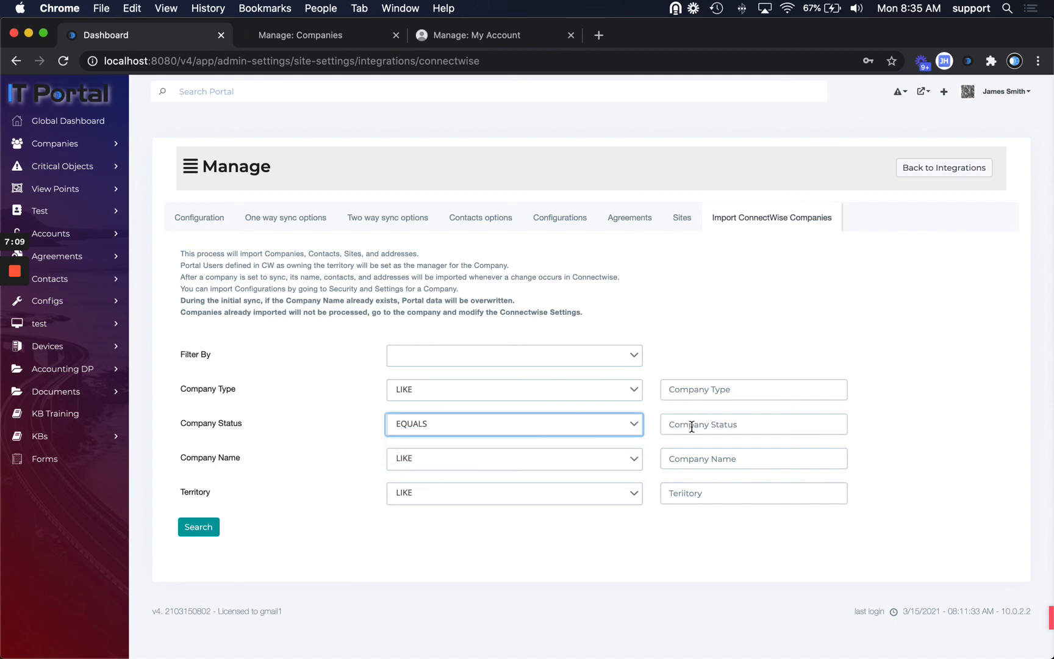
pyautogui.click(191, 539)
pyautogui.moveTo(15, 275)
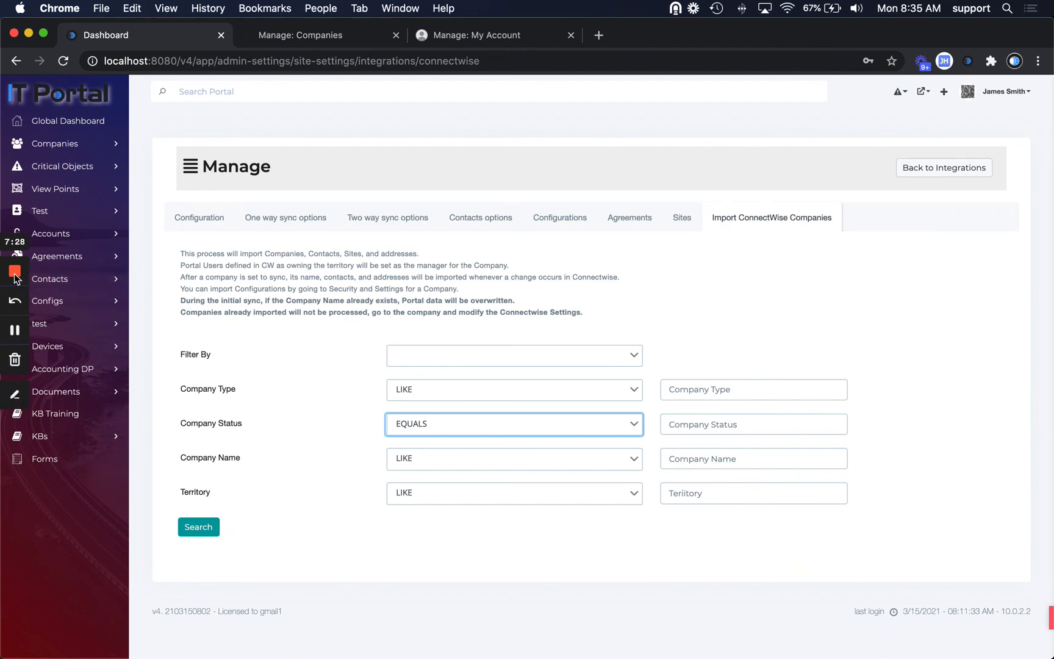